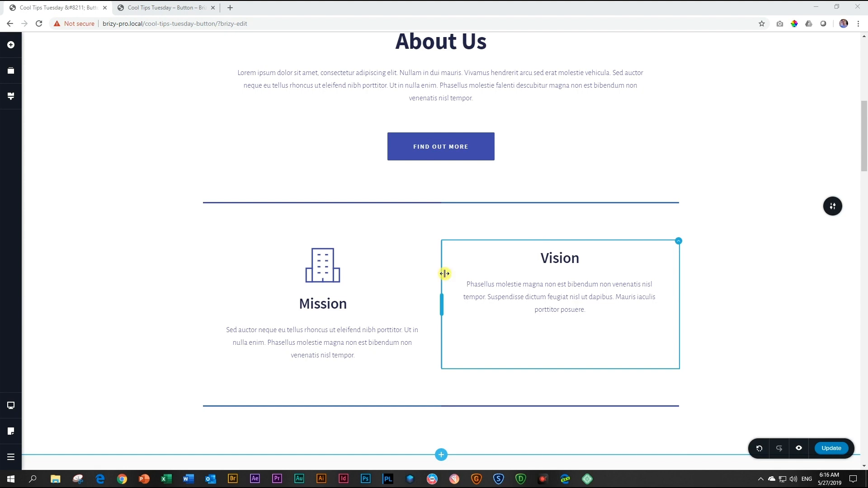
# - Drag an Icon element from Add Elements into the Vision column above its heading
pyautogui.click(9, 46)
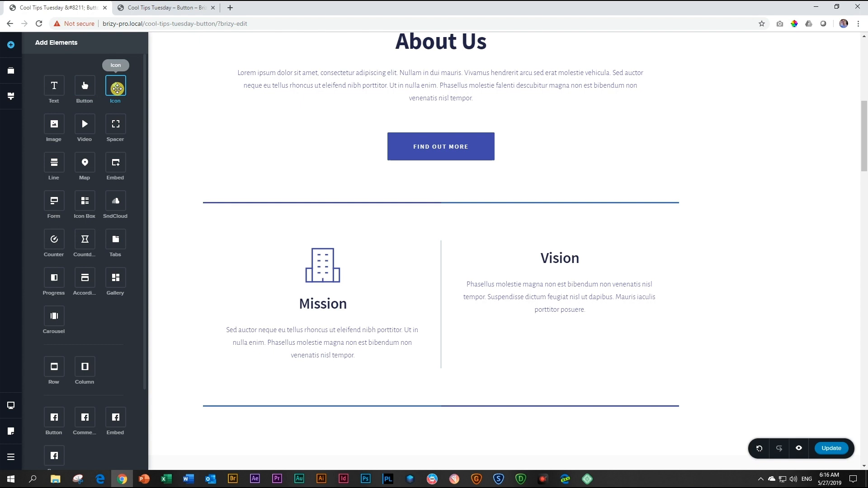
pyautogui.moveTo(117, 88)
pyautogui.mouseDown()
pyautogui.moveTo(539, 271)
pyautogui.moveTo(550, 256)
pyautogui.mouseUp()
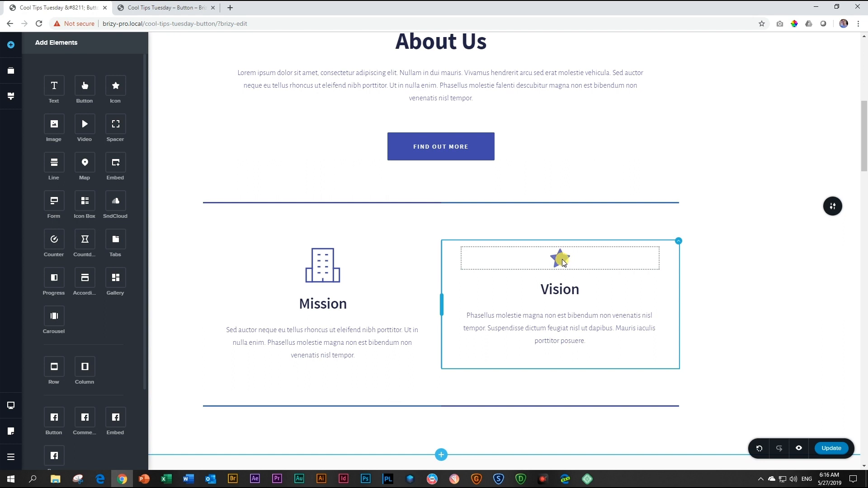
# - Select the new star icon and switch the icon picker to outline-style icons
pyautogui.click(562, 259)
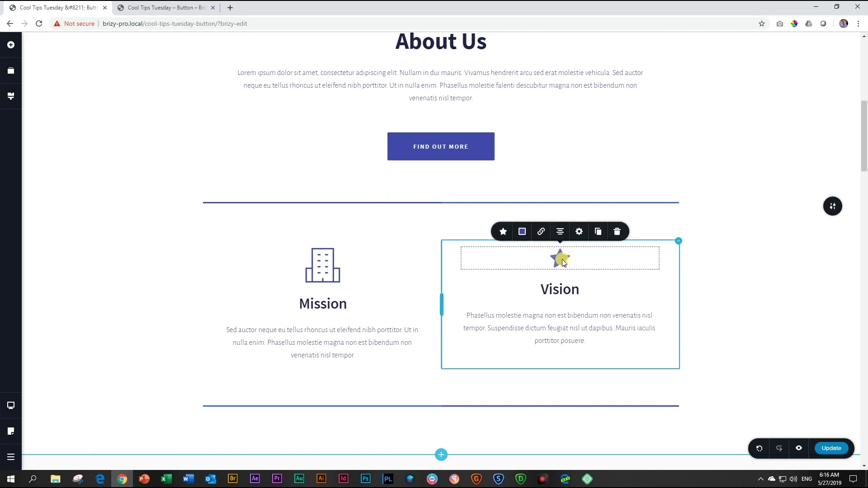
pyautogui.click(503, 232)
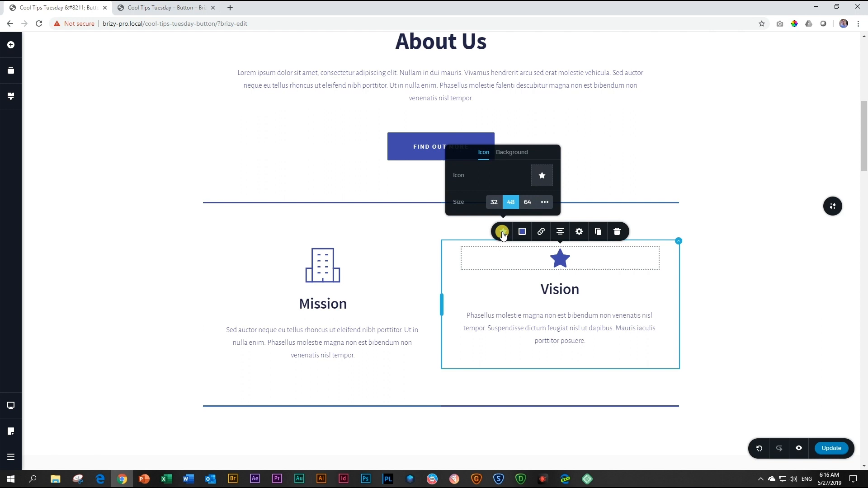
pyautogui.click(542, 176)
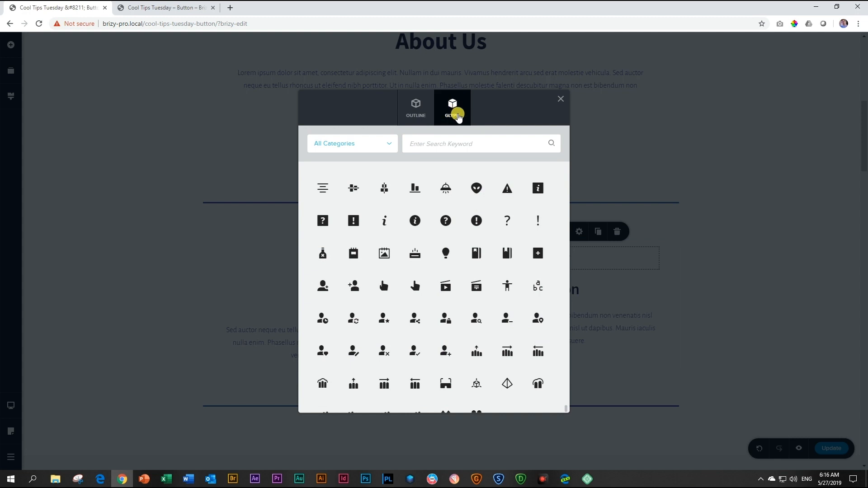
pyautogui.click(421, 115)
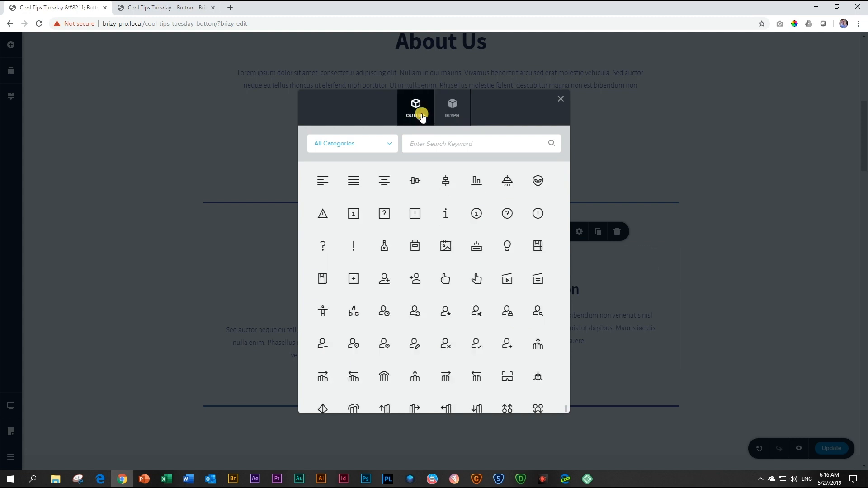
# - Browse the Technology category, return to all, search 'vision' and choose the outline eye icon
pyautogui.click(390, 147)
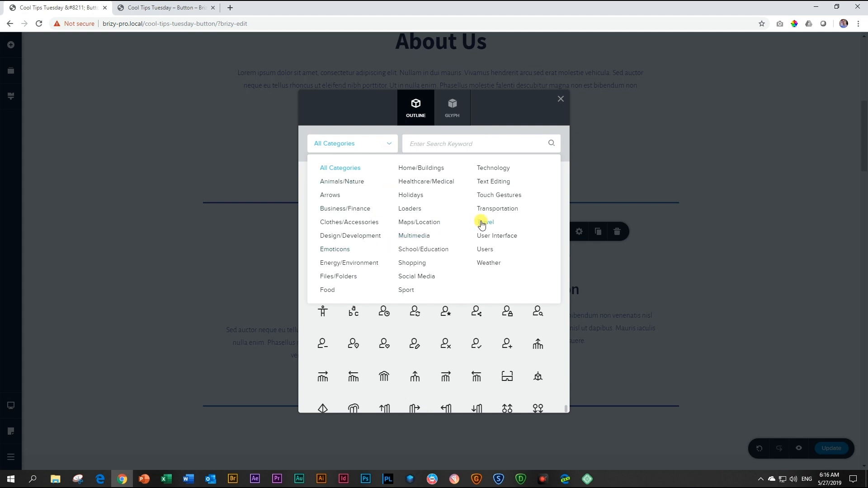
pyautogui.click(493, 169)
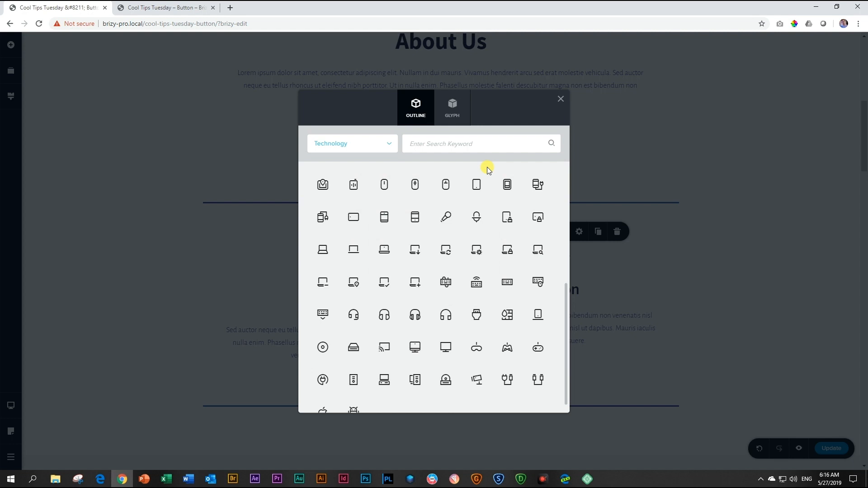
pyautogui.scroll(-1, 462, 217)
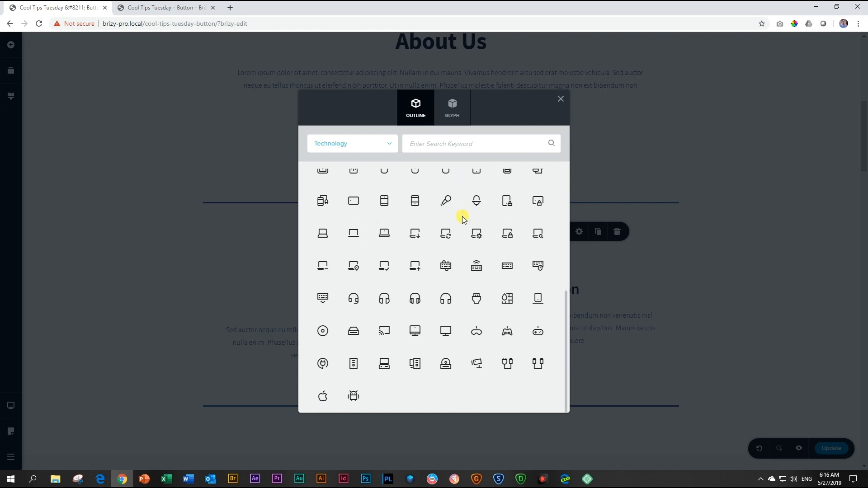
pyautogui.scroll(3, 460, 235)
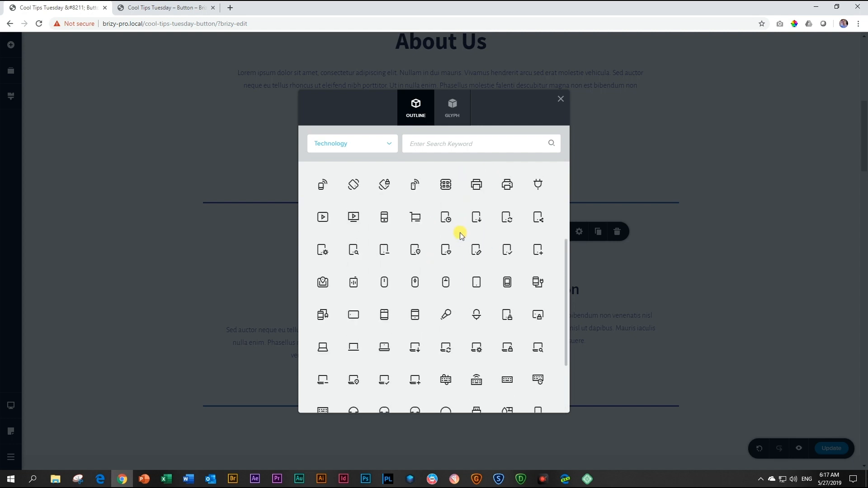
pyautogui.click(390, 145)
pyautogui.click(336, 168)
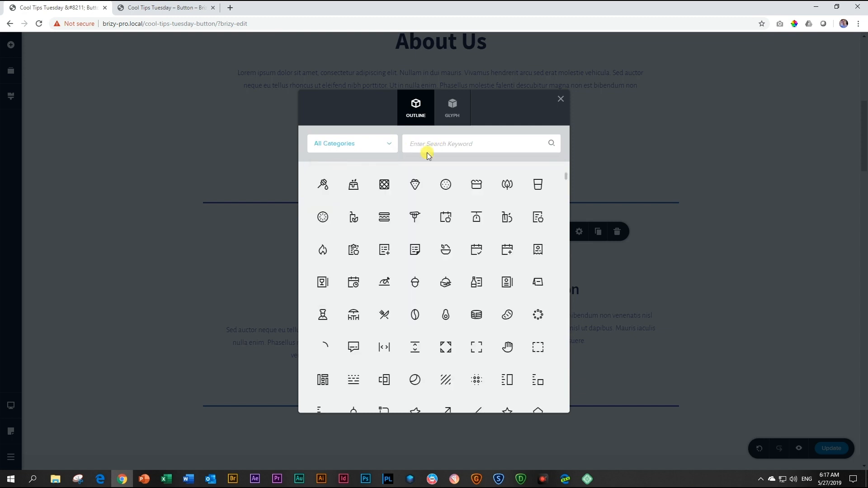
pyautogui.click(433, 148)
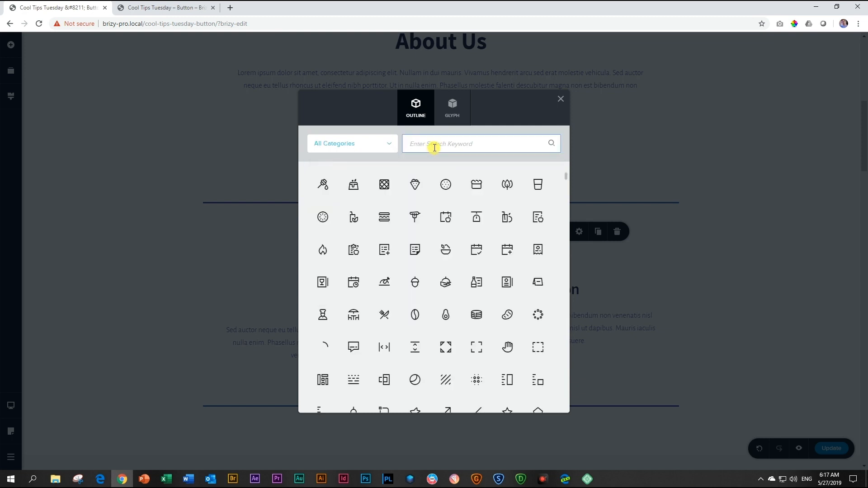
pyautogui.write('vision')
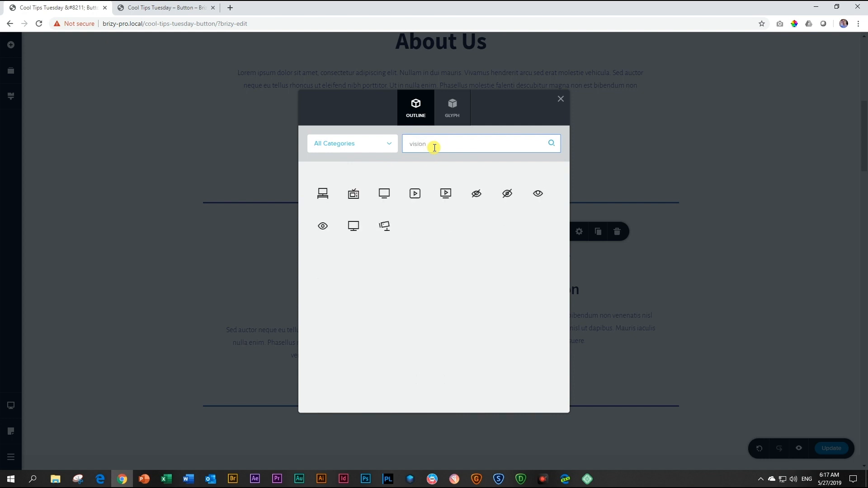
pyautogui.click(538, 193)
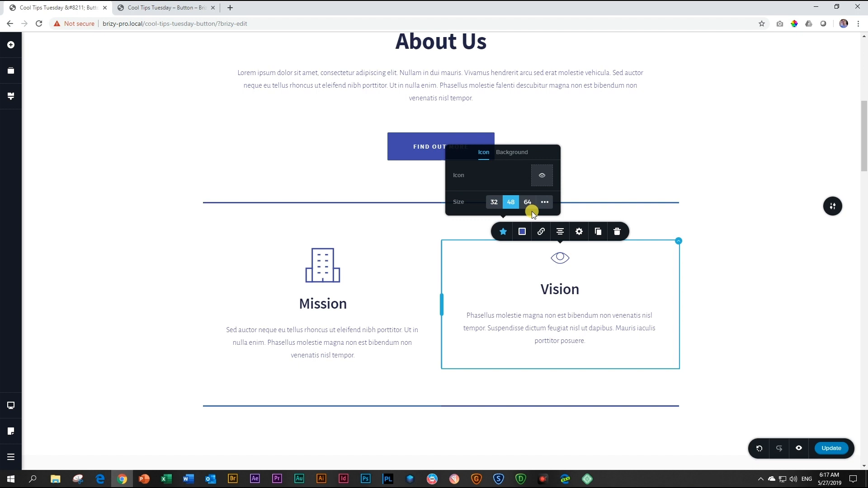
# - After trying preset sizes 32 and 64, set the eye icon to a custom 96 px
pyautogui.click(493, 202)
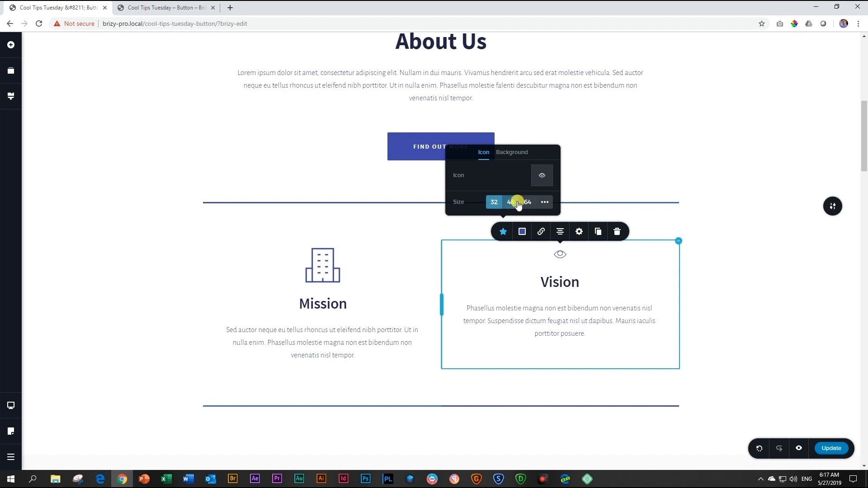
pyautogui.click(528, 202)
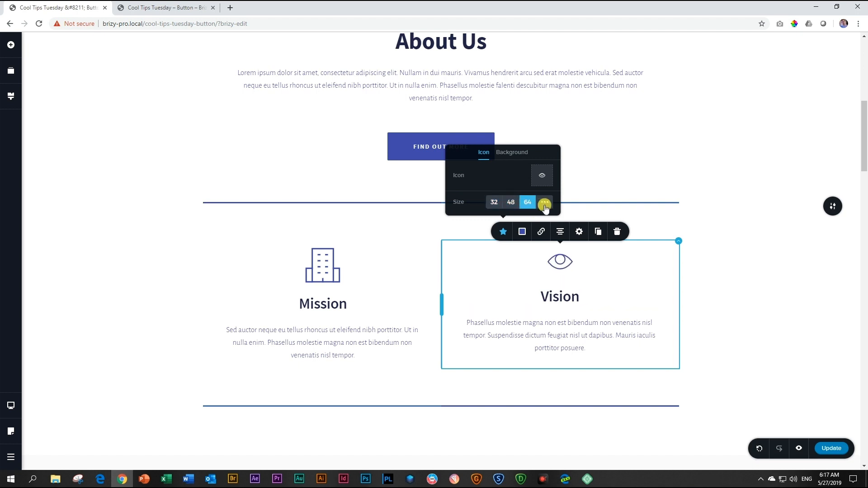
pyautogui.click(547, 203)
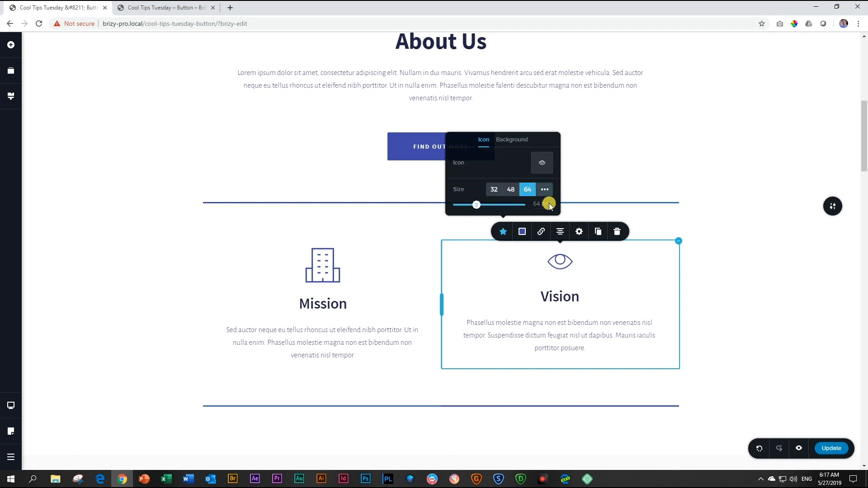
pyautogui.moveTo(523, 204)
pyautogui.mouseDown()
pyautogui.moveTo(479, 206)
pyautogui.moveTo(489, 206)
pyautogui.mouseUp()
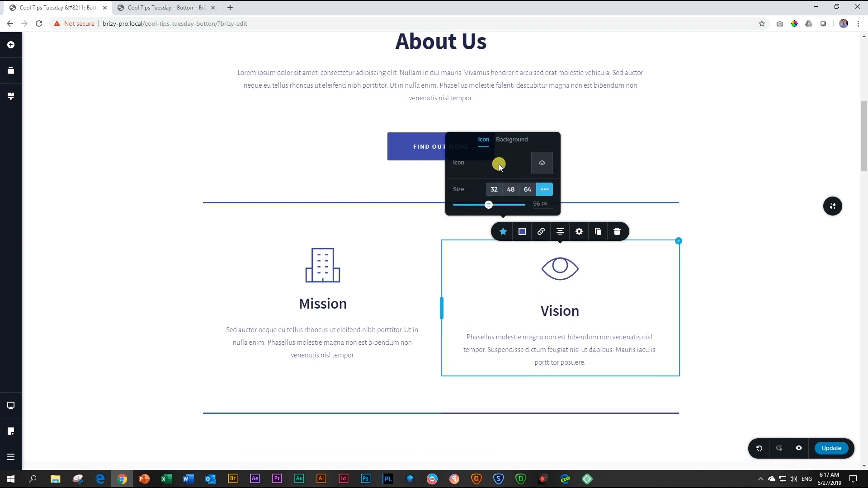
pyautogui.click(511, 139)
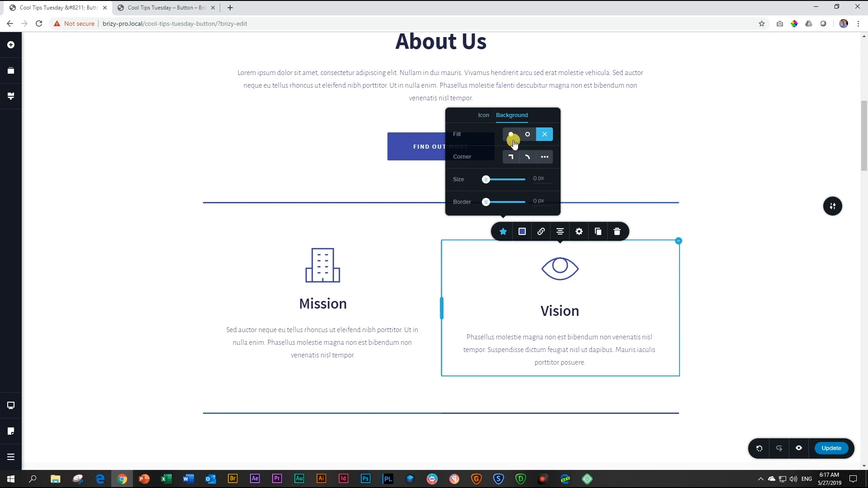
# - Try solid, outline and no background, settling on a circular outline behind the eye
pyautogui.click(511, 134)
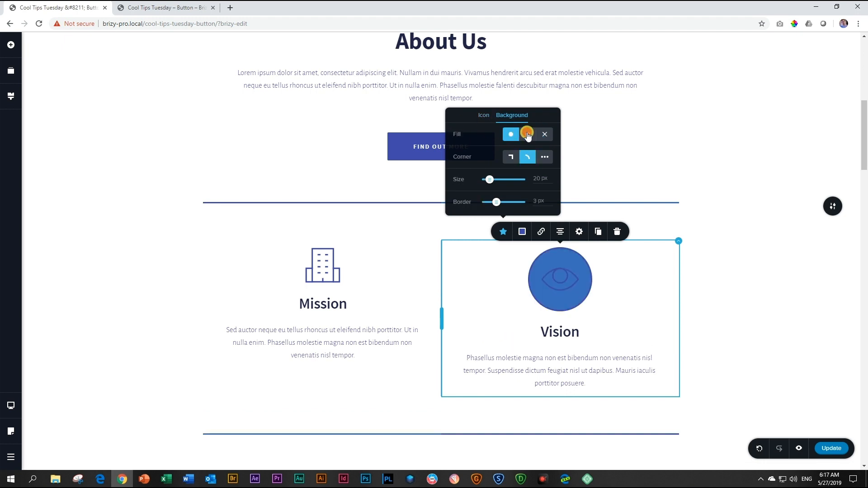
pyautogui.click(528, 135)
pyautogui.click(545, 134)
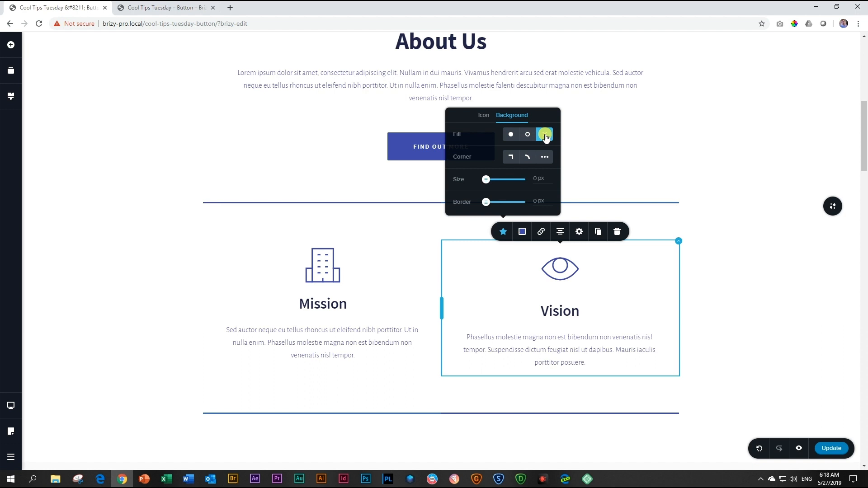
pyautogui.click(527, 134)
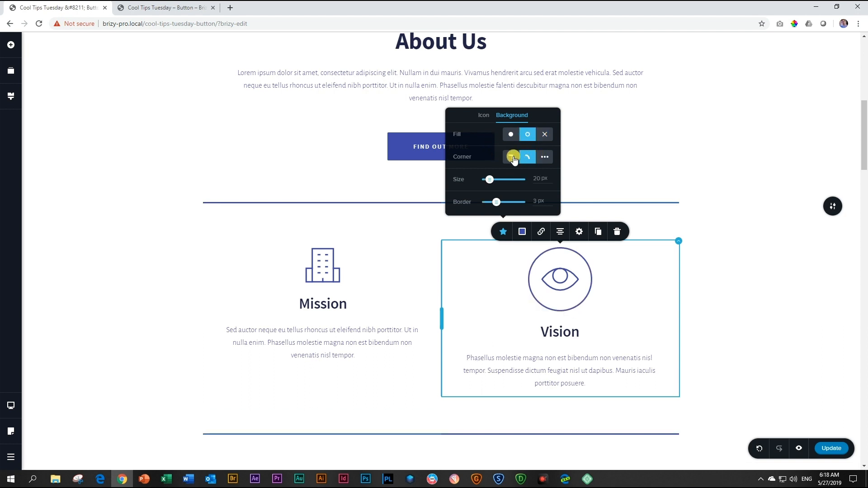
# - Try square and custom corner rounding, then return to a fully rounded outline
pyautogui.click(511, 157)
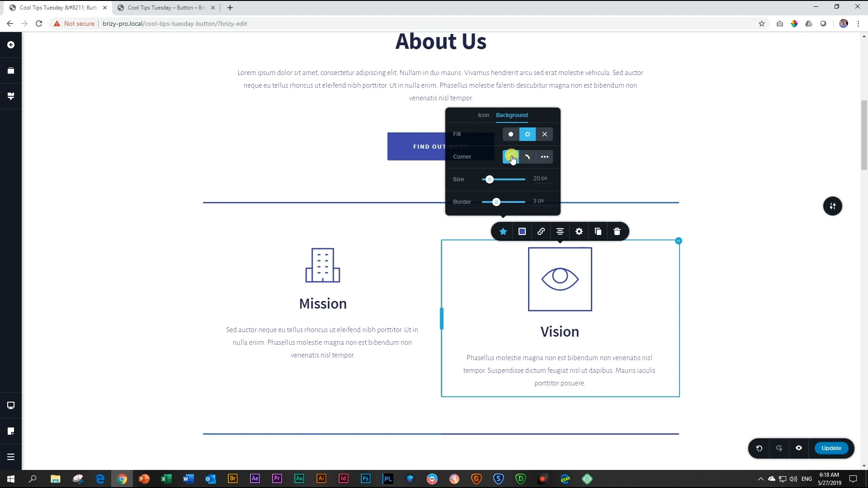
pyautogui.click(528, 158)
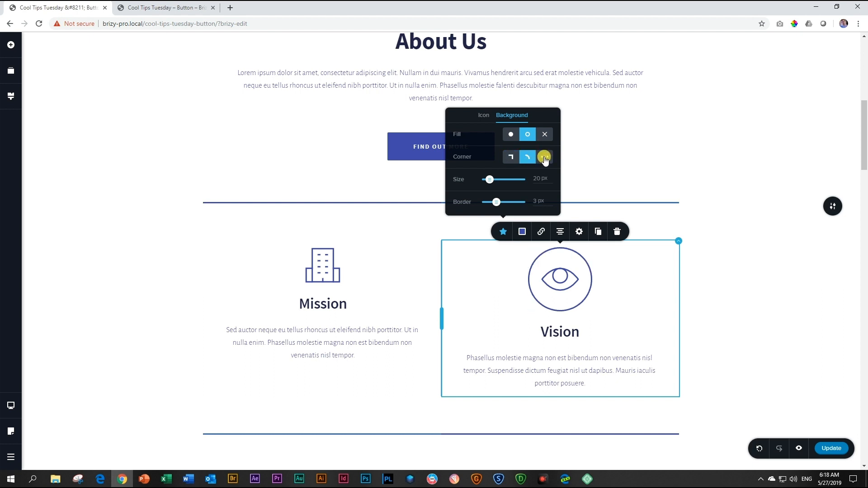
pyautogui.click(544, 157)
pyautogui.moveTo(518, 160)
pyautogui.mouseDown()
pyautogui.moveTo(489, 181)
pyautogui.moveTo(519, 202)
pyautogui.moveTo(504, 180)
pyautogui.moveTo(493, 181)
pyautogui.mouseUp()
pyautogui.click(528, 147)
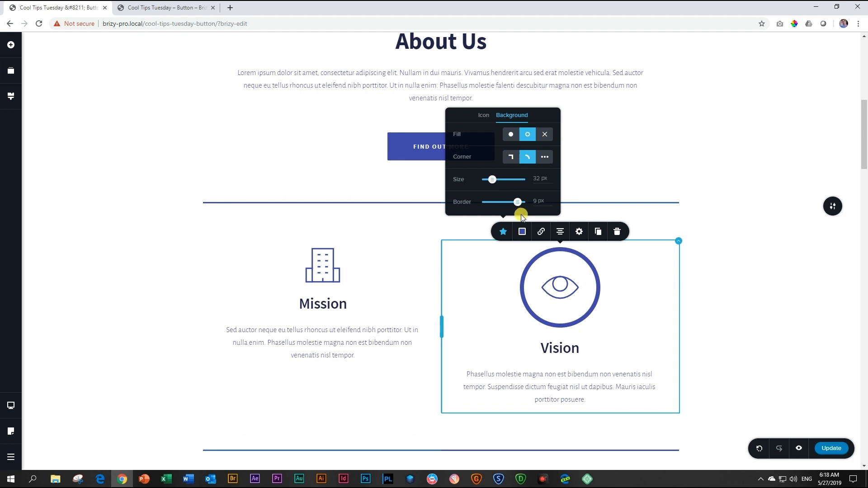
# - Give the eye icon a blue background and a purple border
pyautogui.click(522, 232)
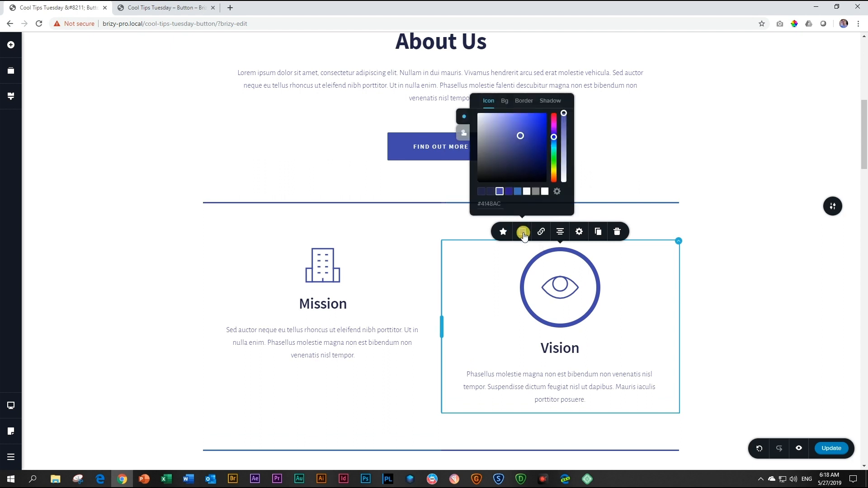
pyautogui.click(506, 102)
pyautogui.moveTo(528, 151); pyautogui.dragTo(531, 130)
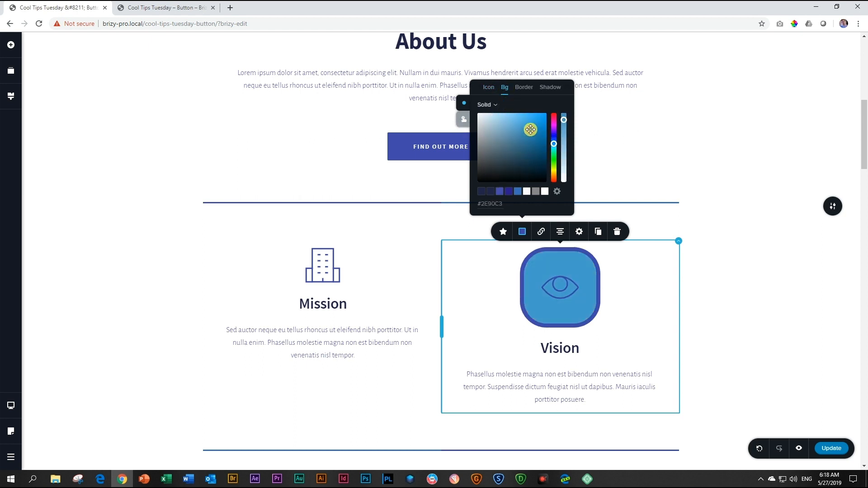
pyautogui.click(525, 87)
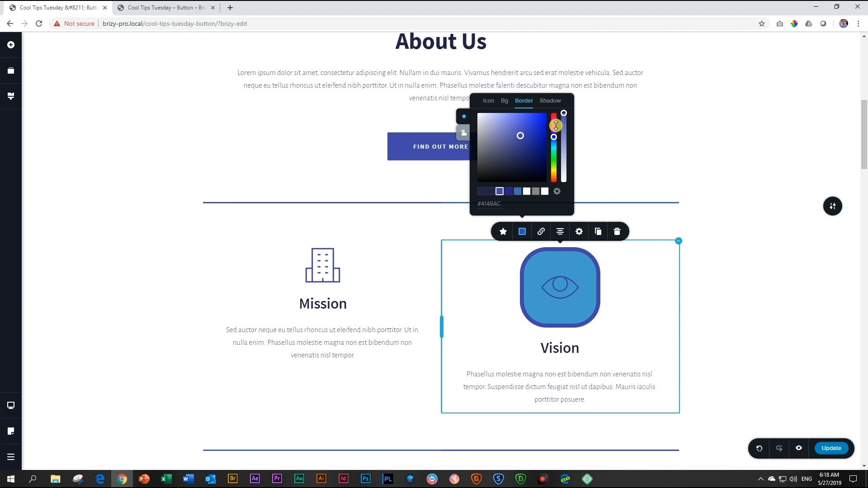
pyautogui.click(555, 127)
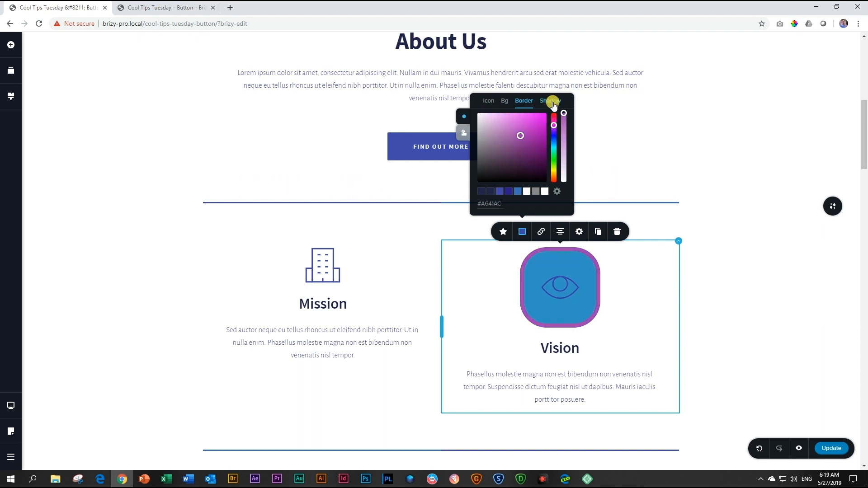
# - Make the eye itself white and adjust its hover-state colour
pyautogui.click(489, 101)
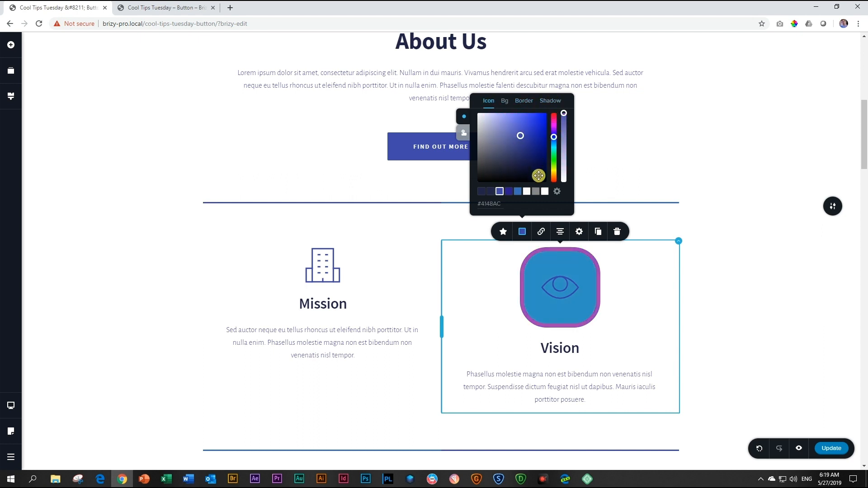
pyautogui.click(546, 193)
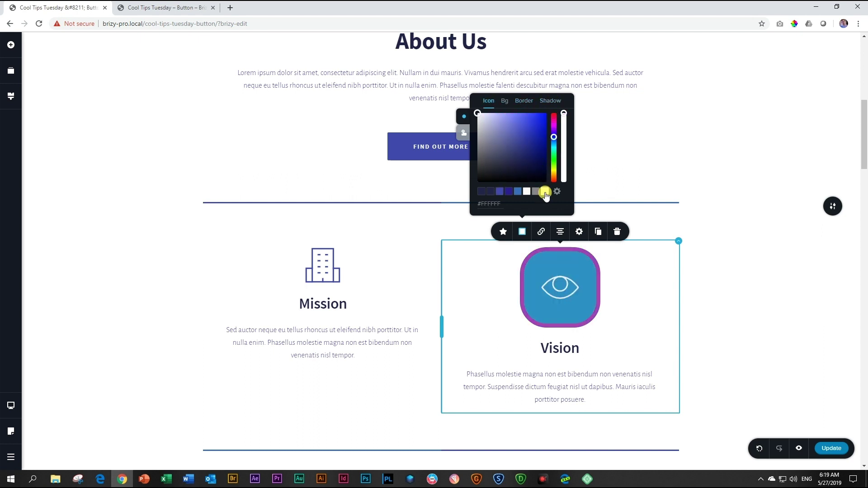
pyautogui.click(465, 133)
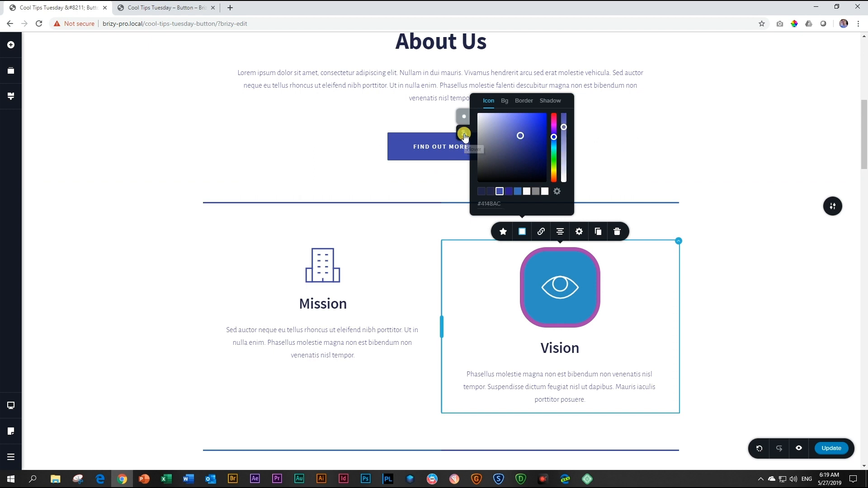
pyautogui.click(500, 191)
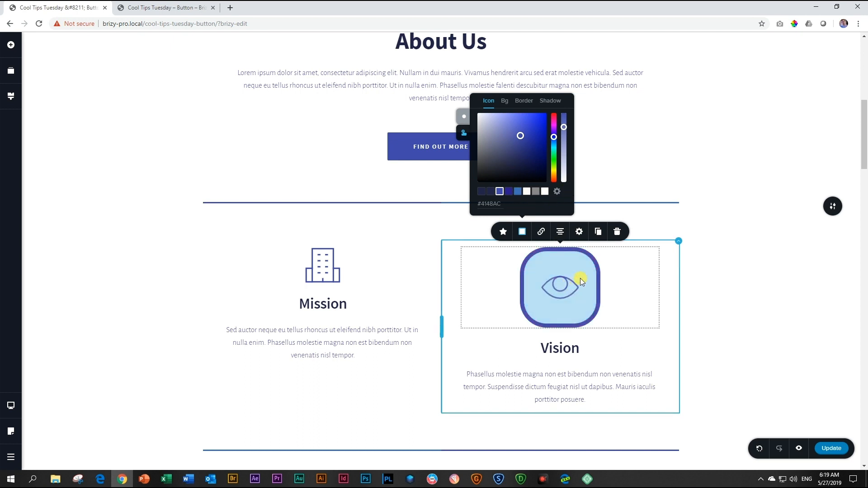
# - Cycle the icon's alignment through left and right, ending centred above Vision
pyautogui.click(561, 235)
pyautogui.click(562, 234)
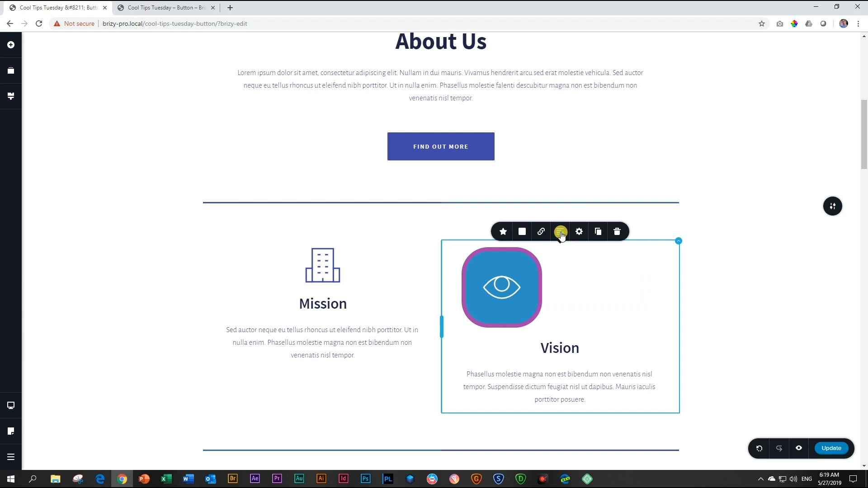
pyautogui.click(561, 234)
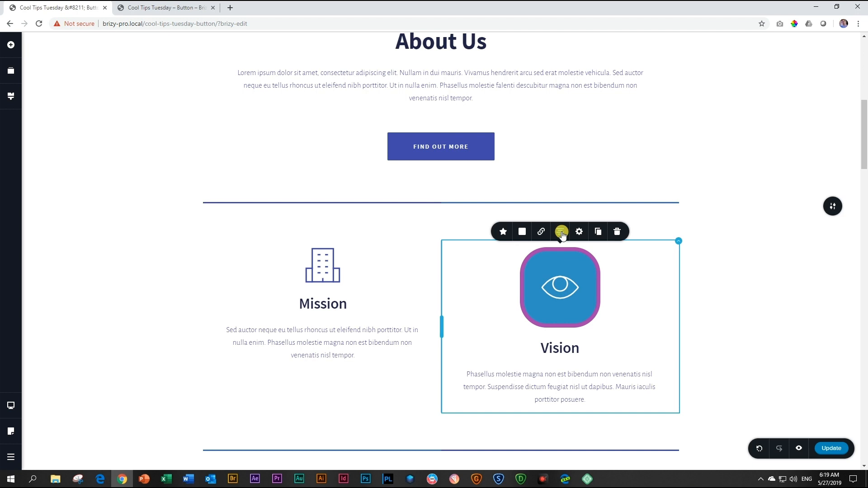
pyautogui.click(561, 232)
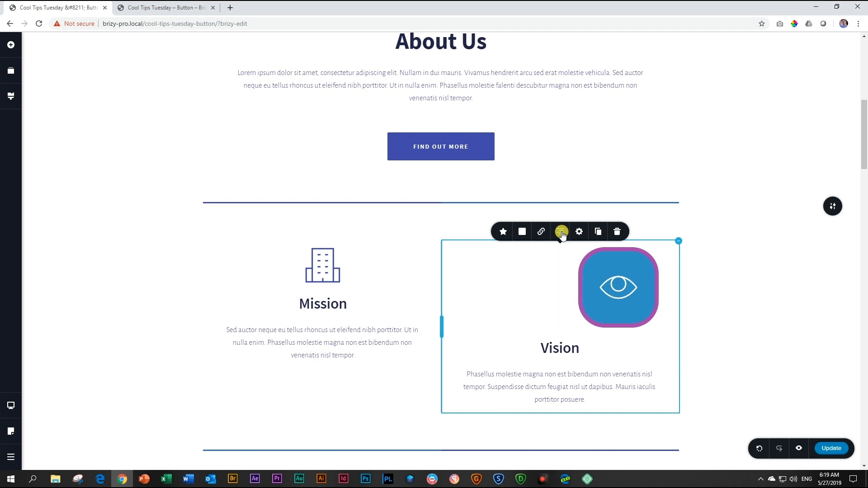
pyautogui.click(562, 232)
pyautogui.click(562, 232)
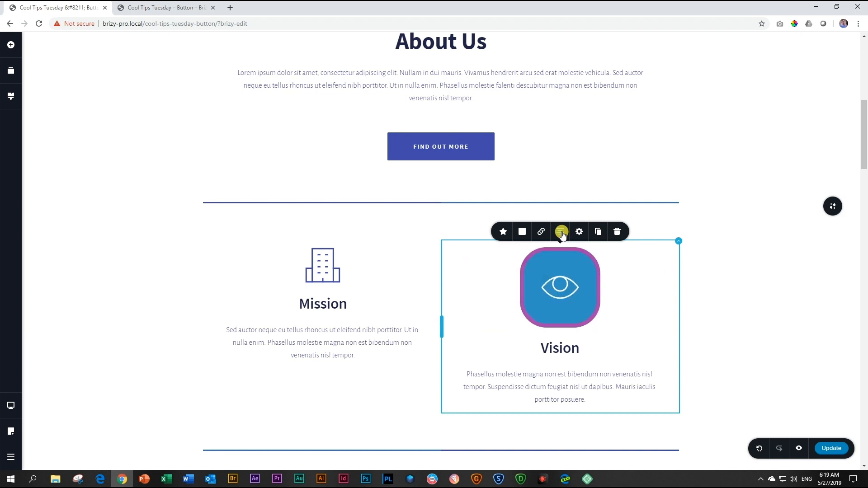
pyautogui.click(562, 232)
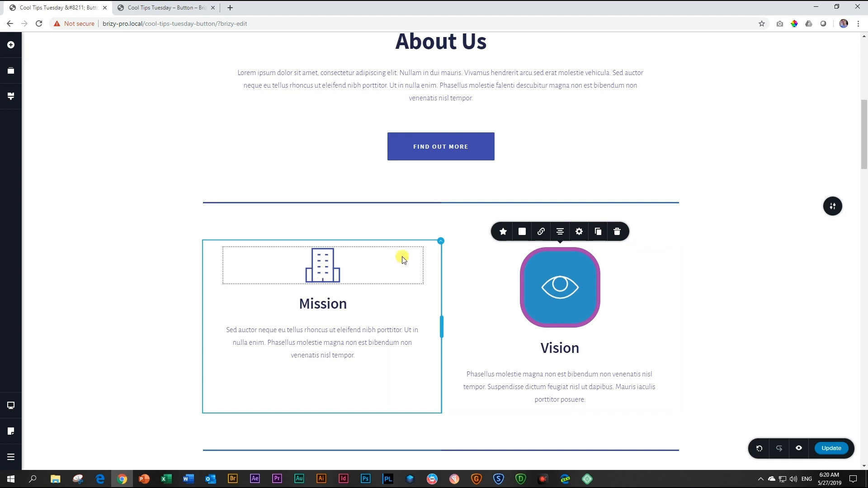
# - Copy the Mission building icon and paste its styles onto the Vision eye icon
pyautogui.rightClick(322, 267)
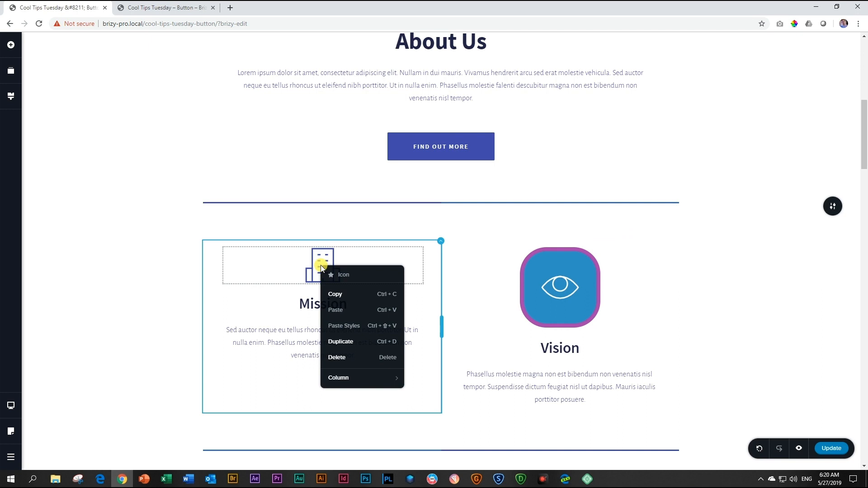
pyautogui.click(330, 296)
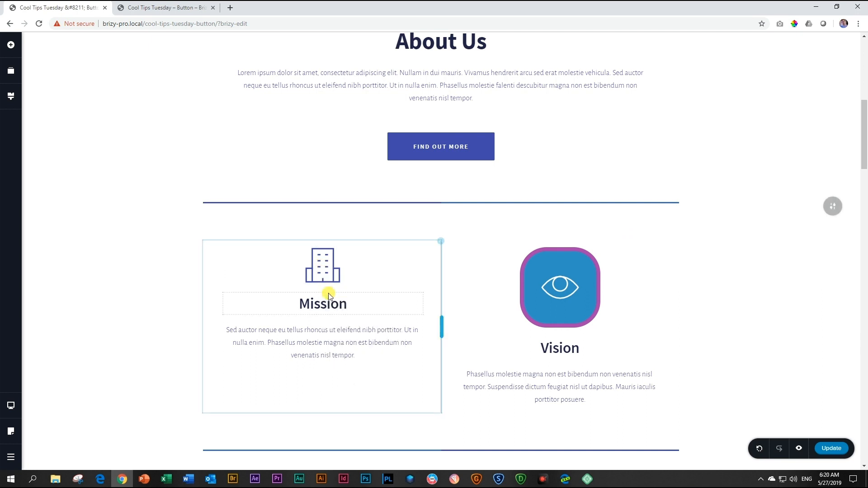
pyautogui.rightClick(570, 278)
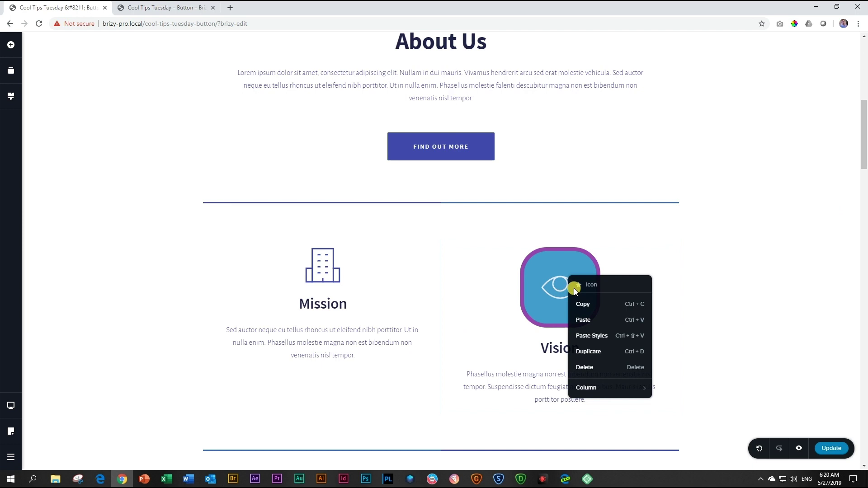
pyautogui.click(588, 337)
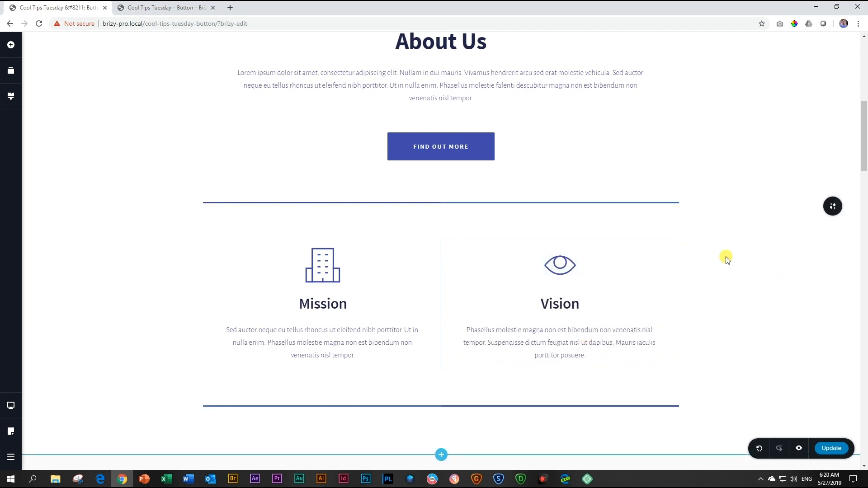